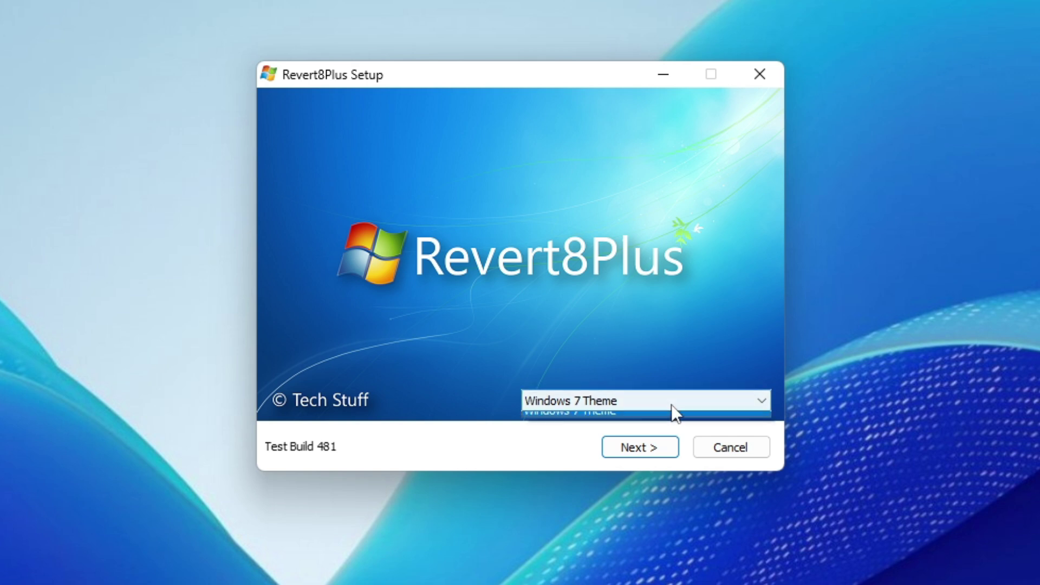
- Start installing Revert8Plus with the Windows 7 Theme and the preselected options, accepting the beta boot-screen warning
left_click(671, 405)
left_click(650, 419)
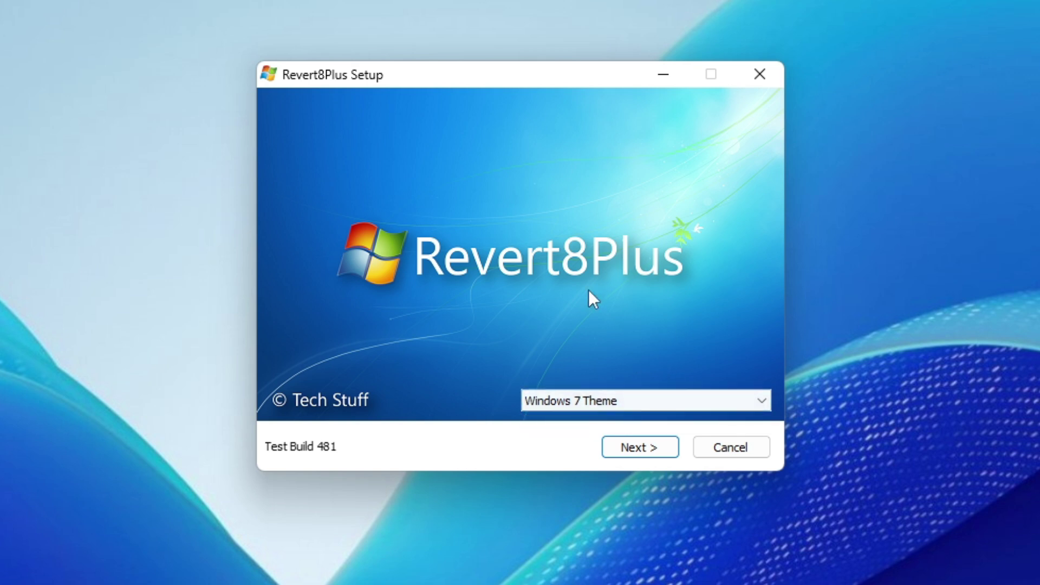
left_click(644, 444)
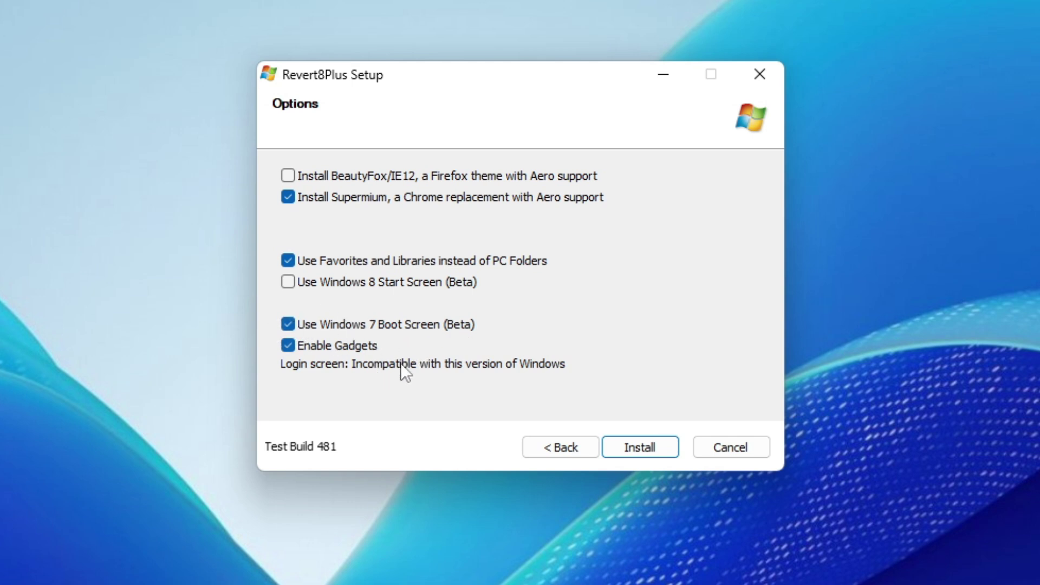
left_click(645, 451)
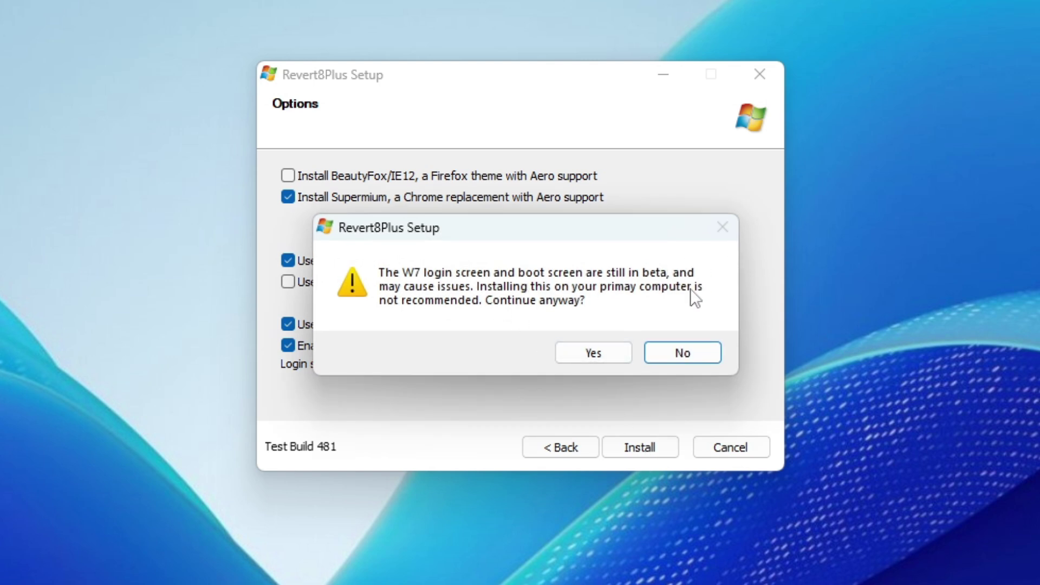
left_click(582, 351)
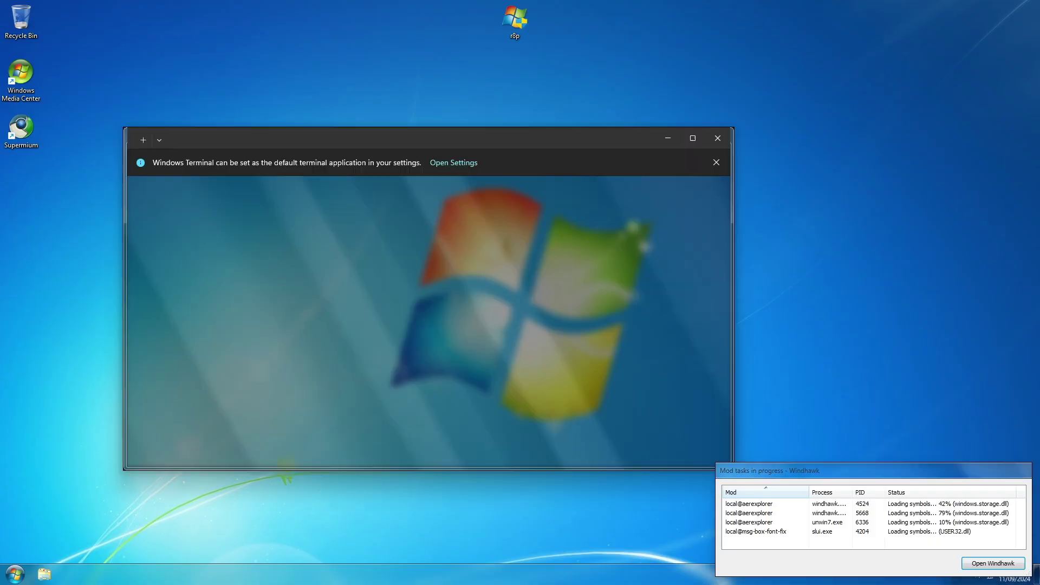
- Refresh the desktop and rearrange its icons, with r8p alone near the upper middle and Supermium directly below Windows Media Center
right_click(634, 150)
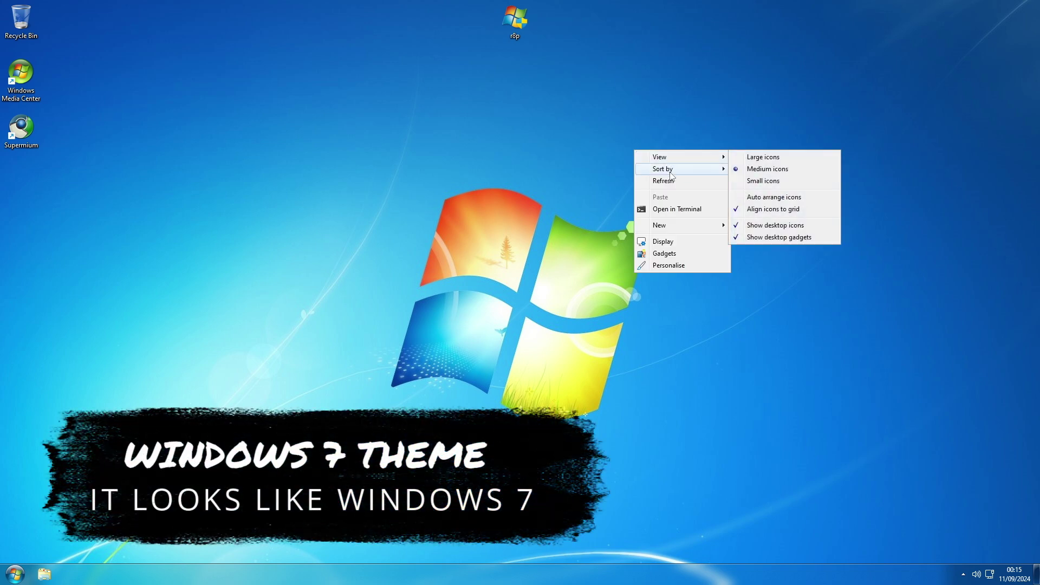
left_click(670, 182)
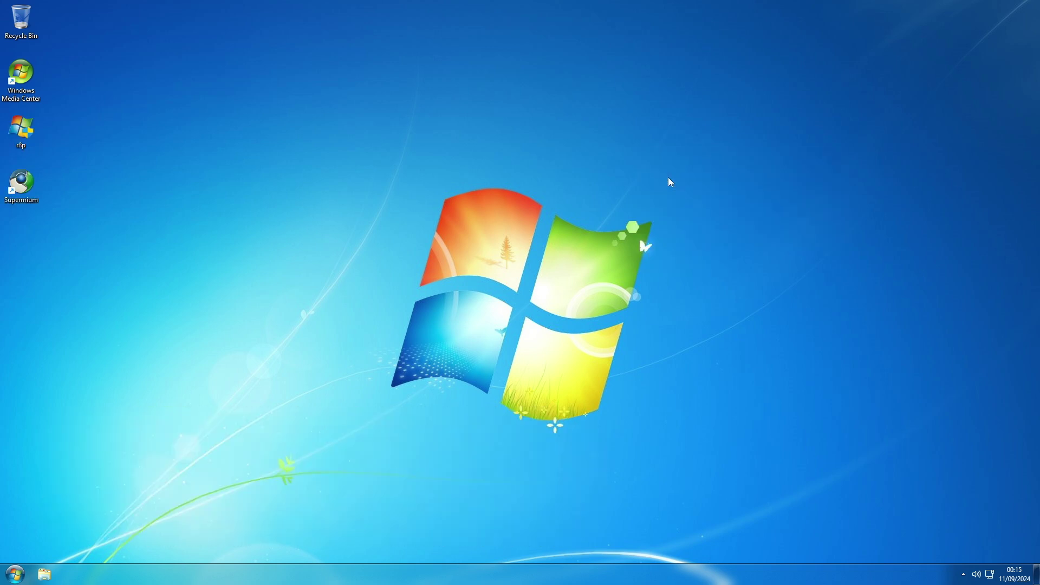
left_click_drag(25, 129, 514, 20)
left_click(646, 106)
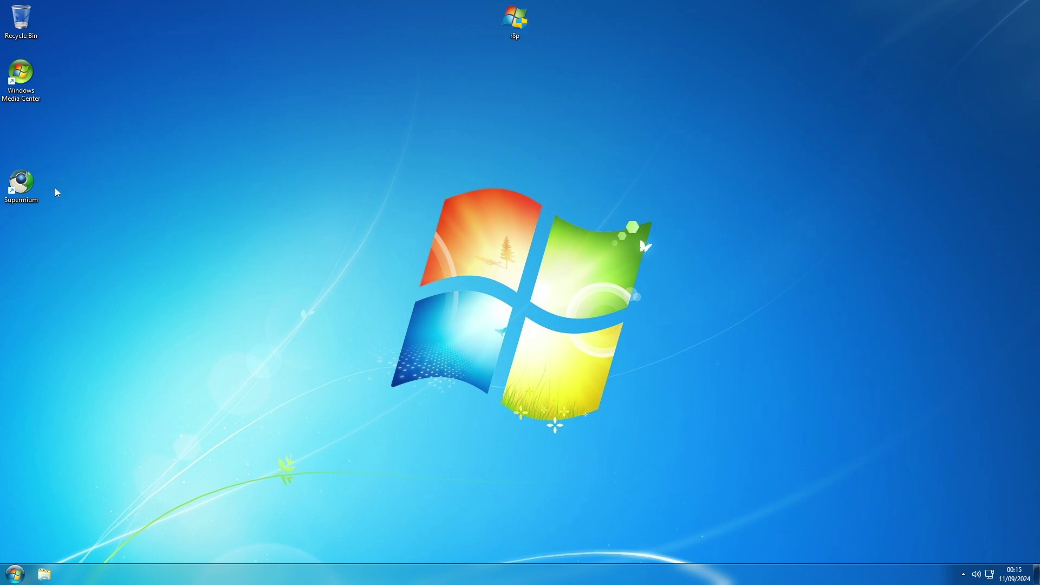
left_click_drag(21, 183, 22, 129)
left_click(323, 165)
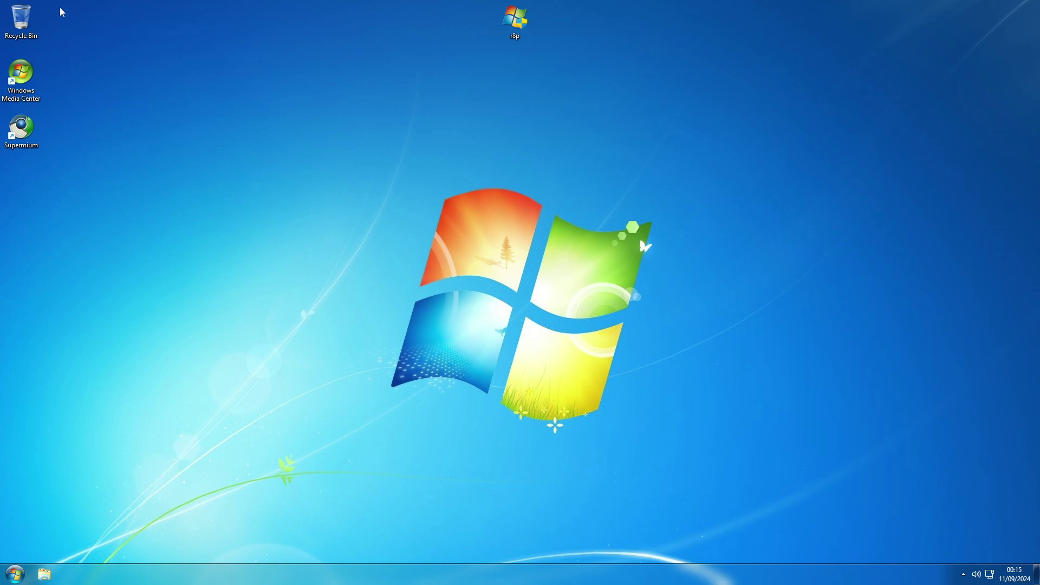
- Open Windows Media Center from the desktop and move its window towards the middle of the desktop
left_click(24, 124)
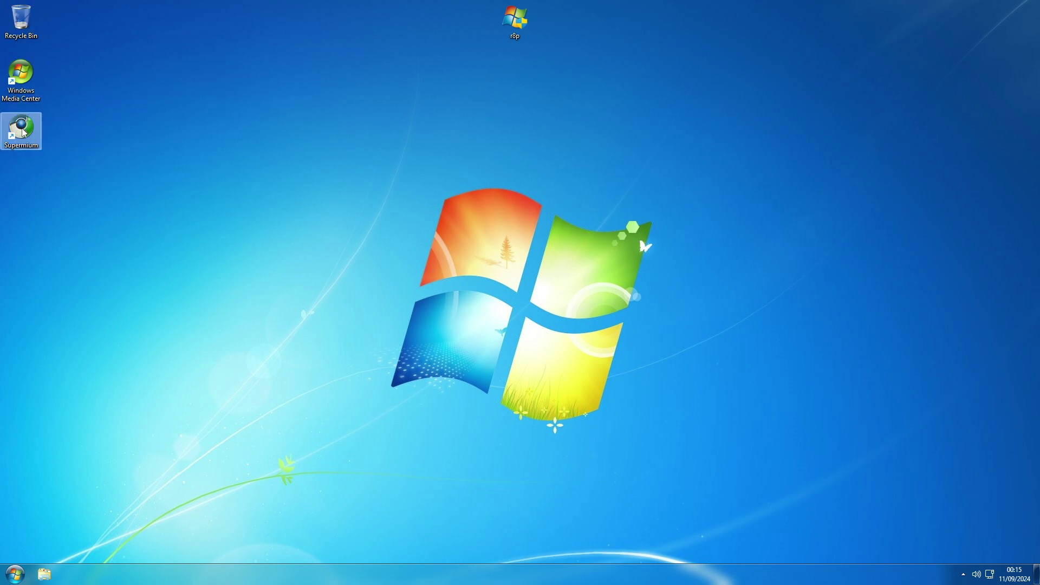
double_click(21, 76)
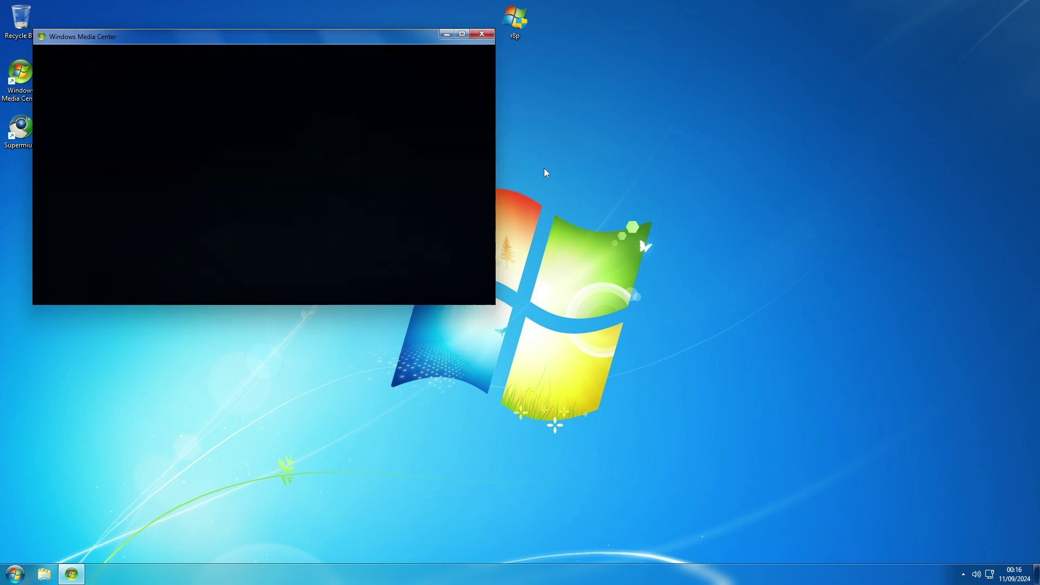
left_click_drag(254, 38, 518, 116)
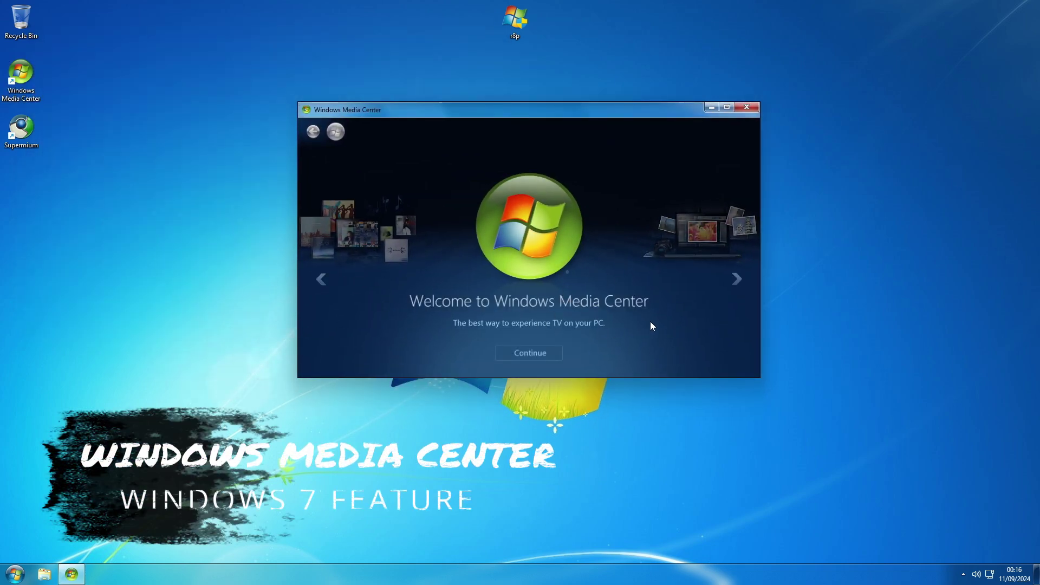
- Go through all the Windows Media Center welcome slides and close the program
left_click(735, 283)
left_click(735, 283)
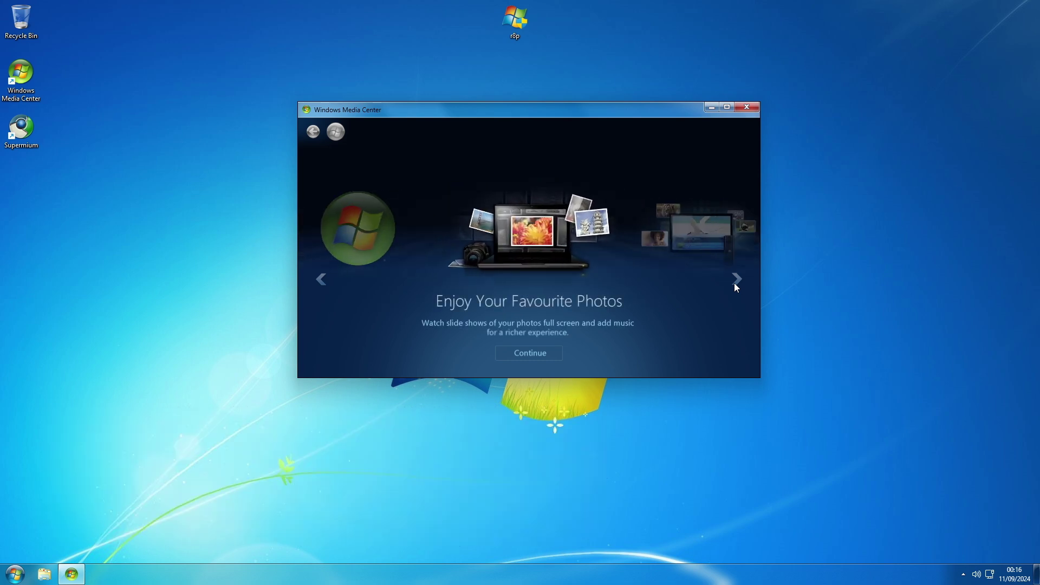
left_click(735, 282)
left_click(735, 283)
left_click(735, 283)
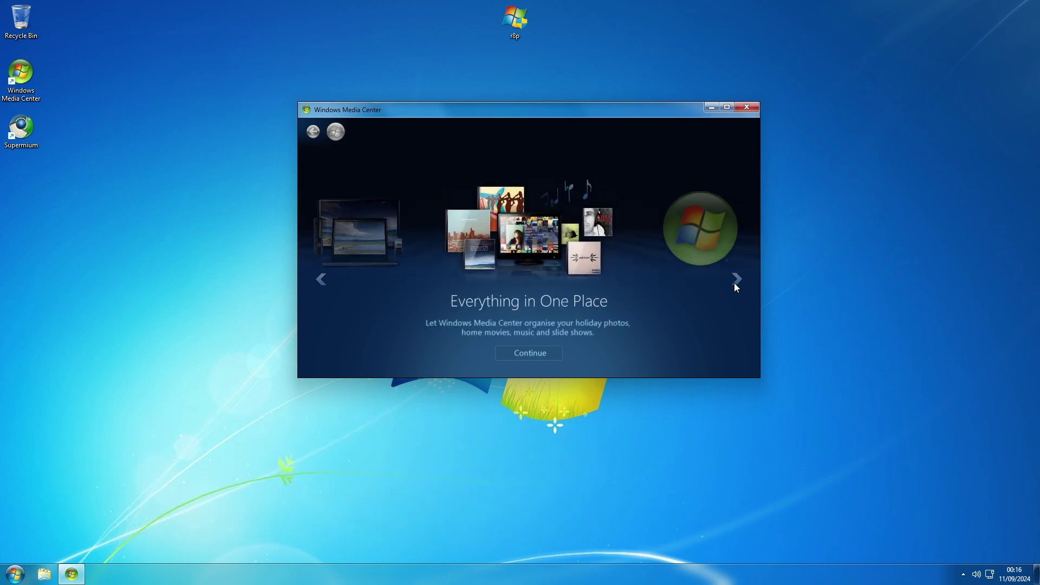
left_click(735, 283)
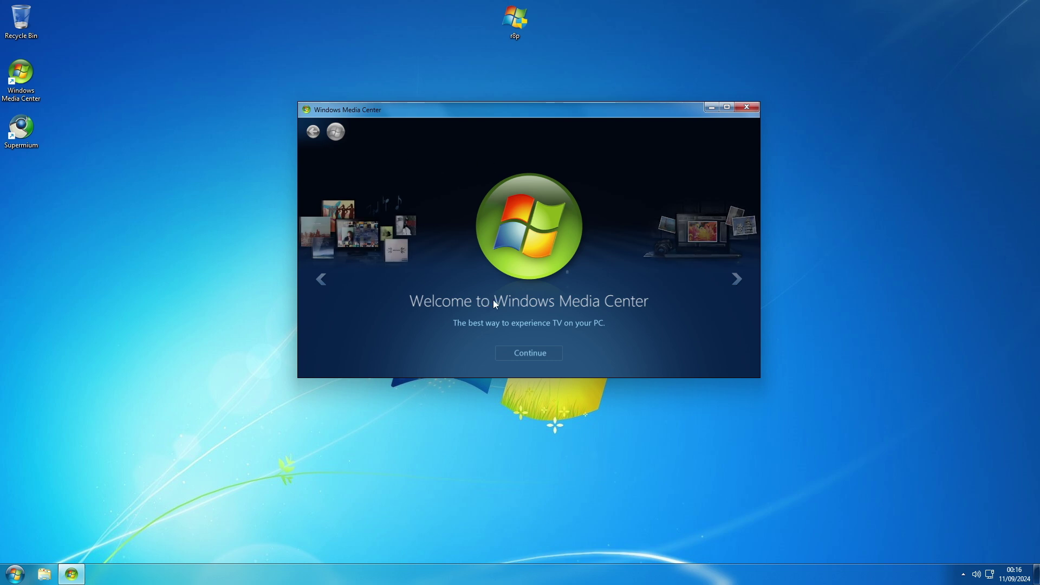
left_click(746, 108)
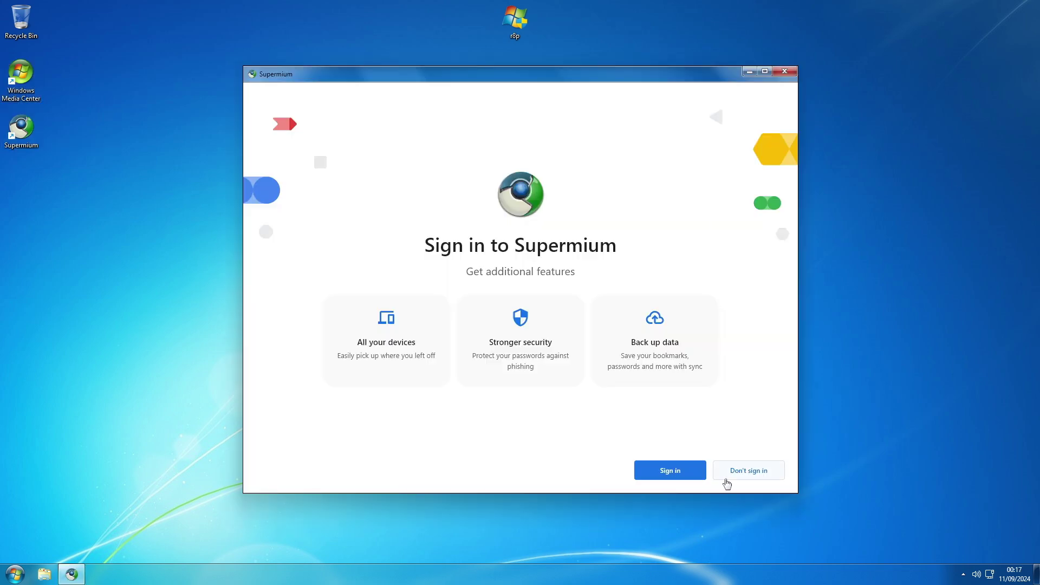
- Complete Supermium's first run without signing in or making it the default browser, and postpone the customisation tip in the maximised window
left_click(758, 472)
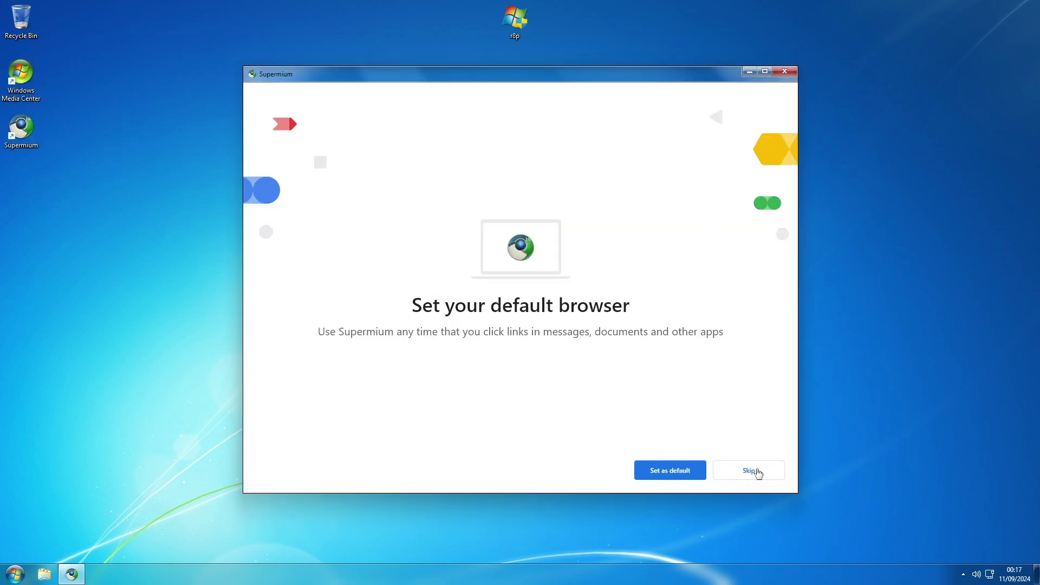
left_click(749, 471)
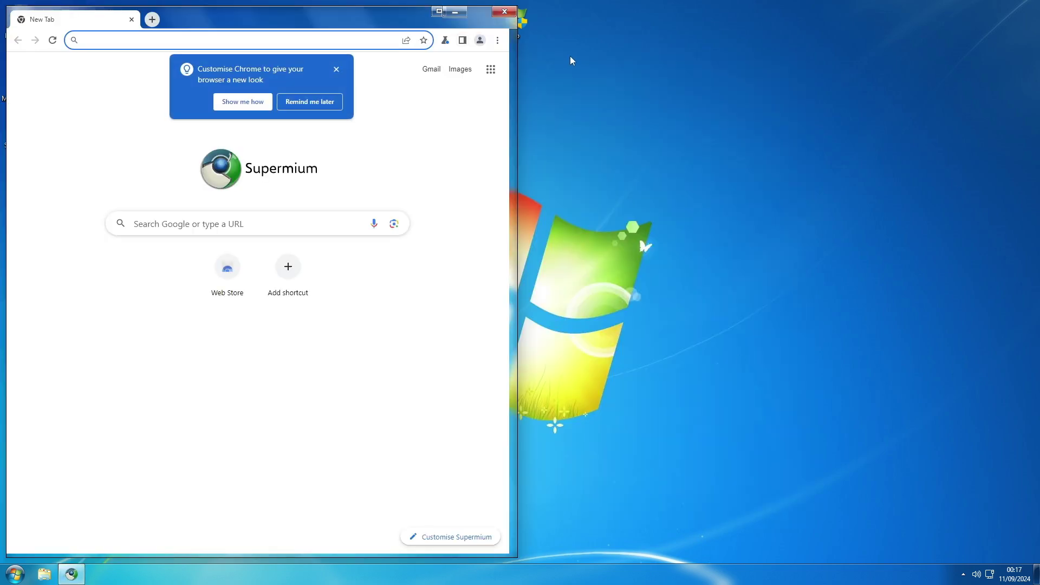
left_click(438, 13)
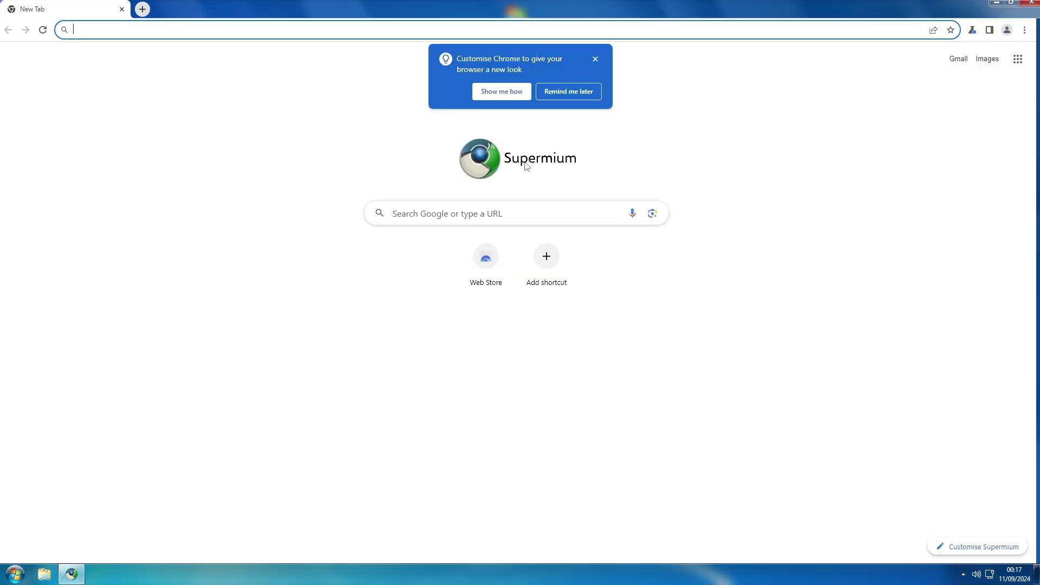
left_click(570, 91)
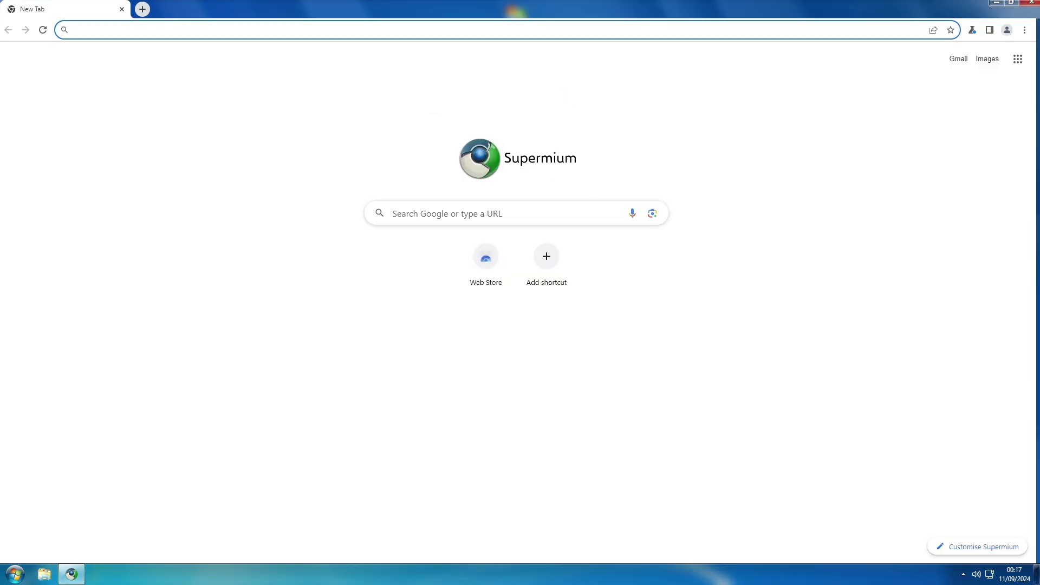
- Search the web for "pexels", open the Pexels website and look through its stock photos
type("pexels")
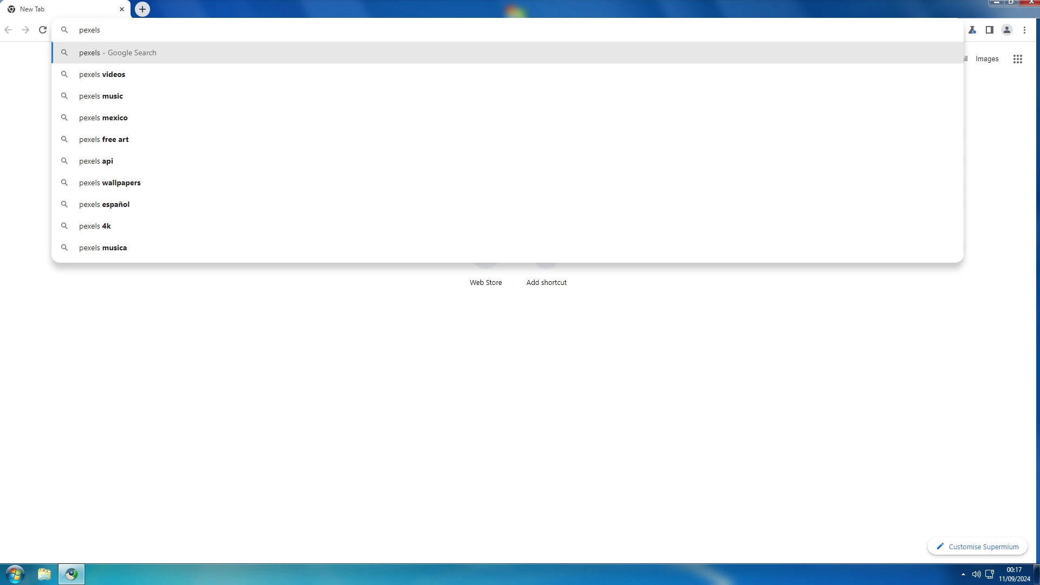
key("Return")
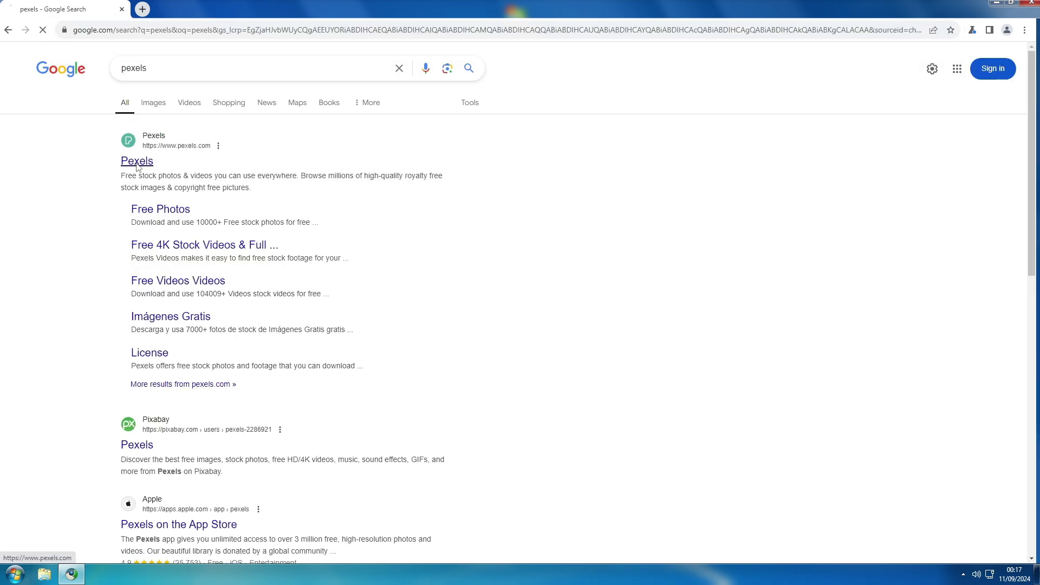
left_click(136, 162)
scroll(474, 315, "down", 2)
scroll(474, 315, "down", 10)
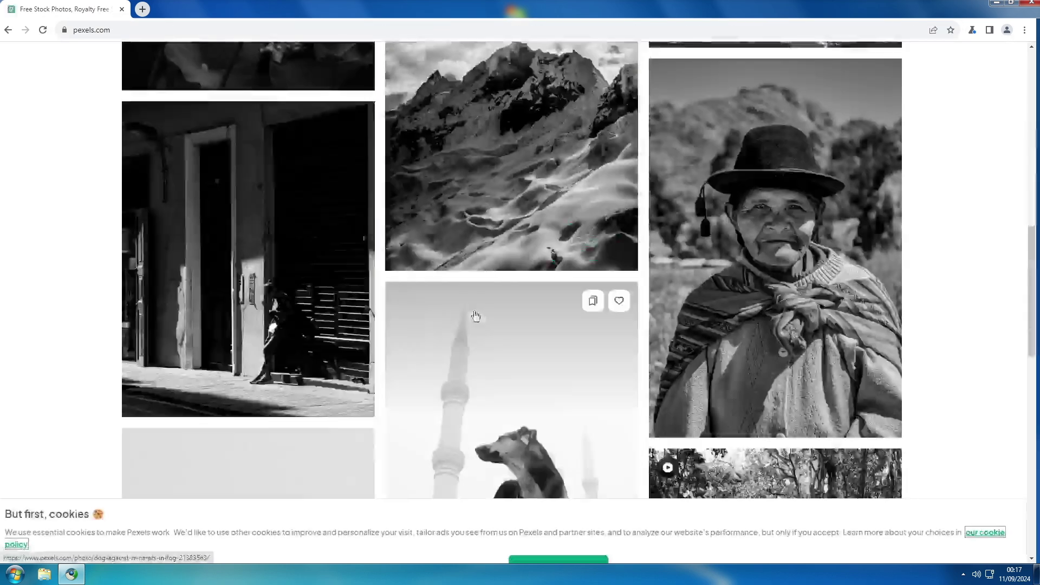
scroll(474, 315, "up", 9)
scroll(475, 315, "up", 3)
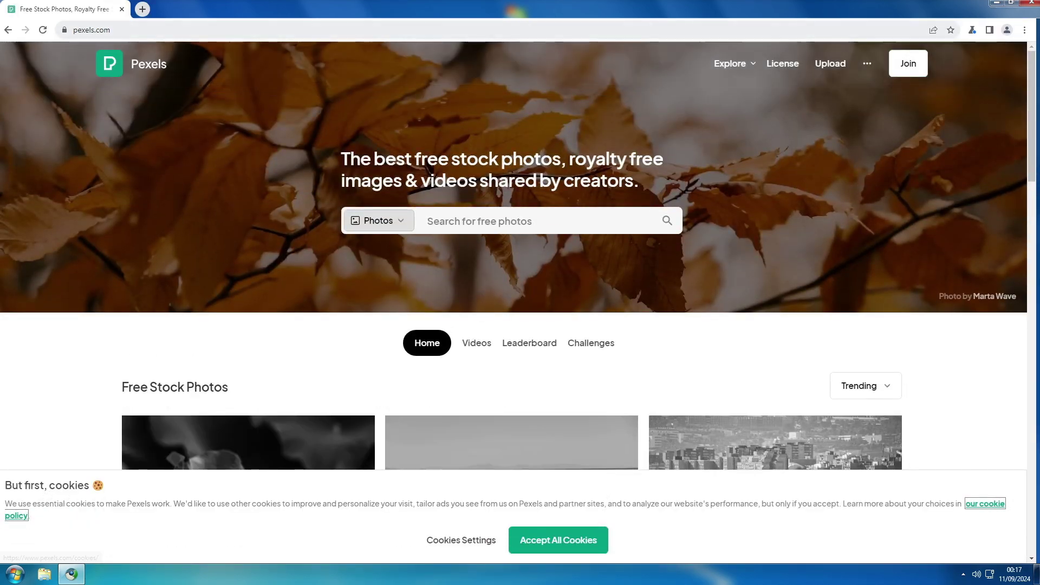
- Open YouTube in a new browser tab by way of a web search for "youtube"
left_click(143, 10)
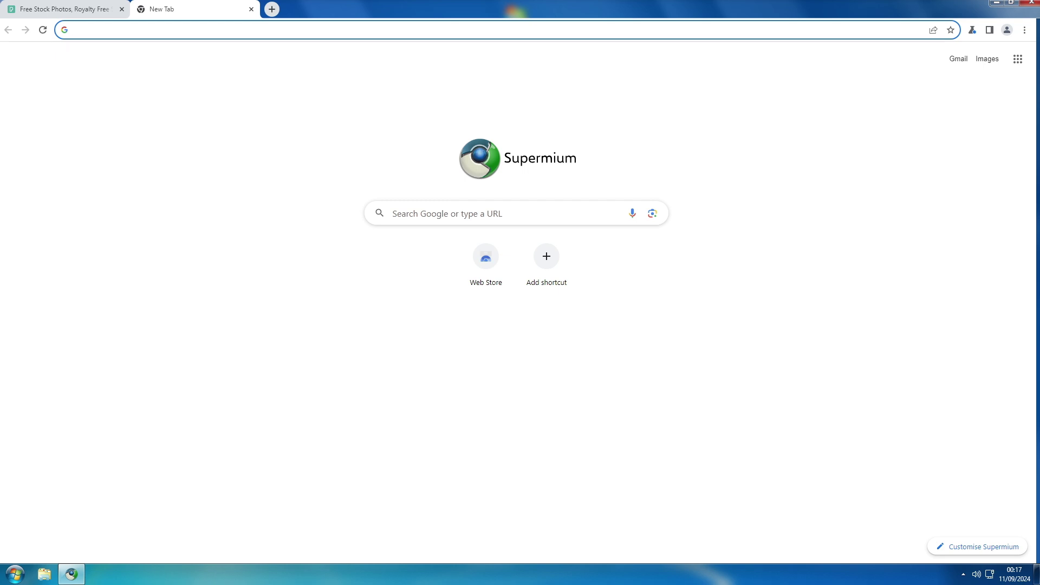
type("youtube")
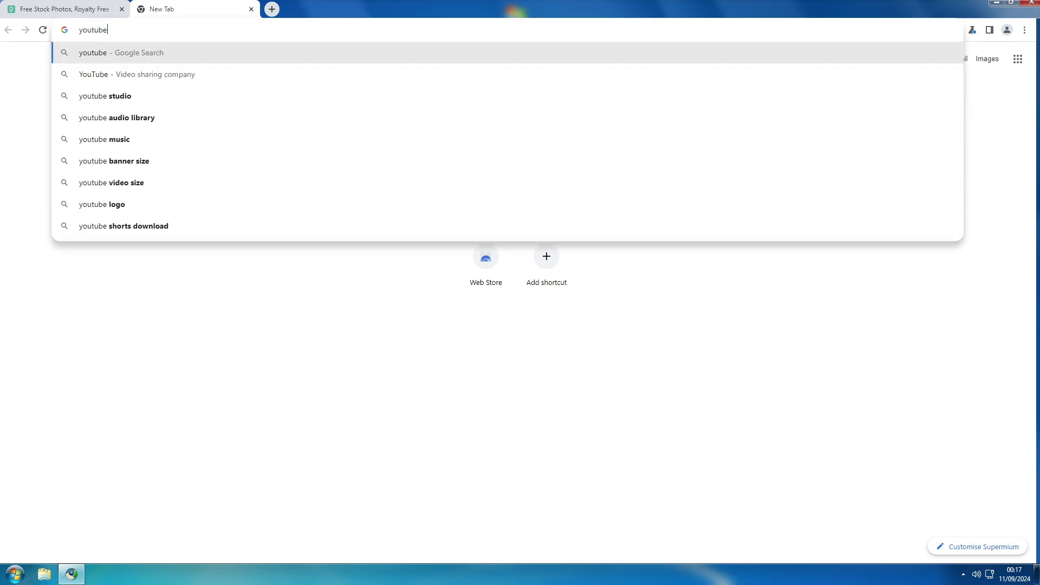
key("Return")
left_click(161, 165)
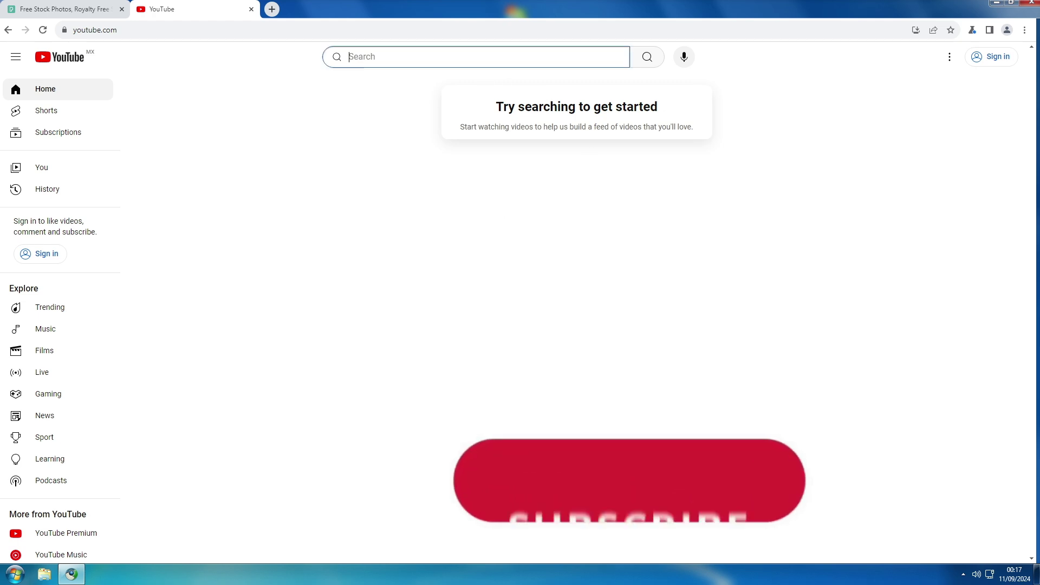
- Search YouTube for "dtech usb english"
left_click(472, 57)
type("dtech ")
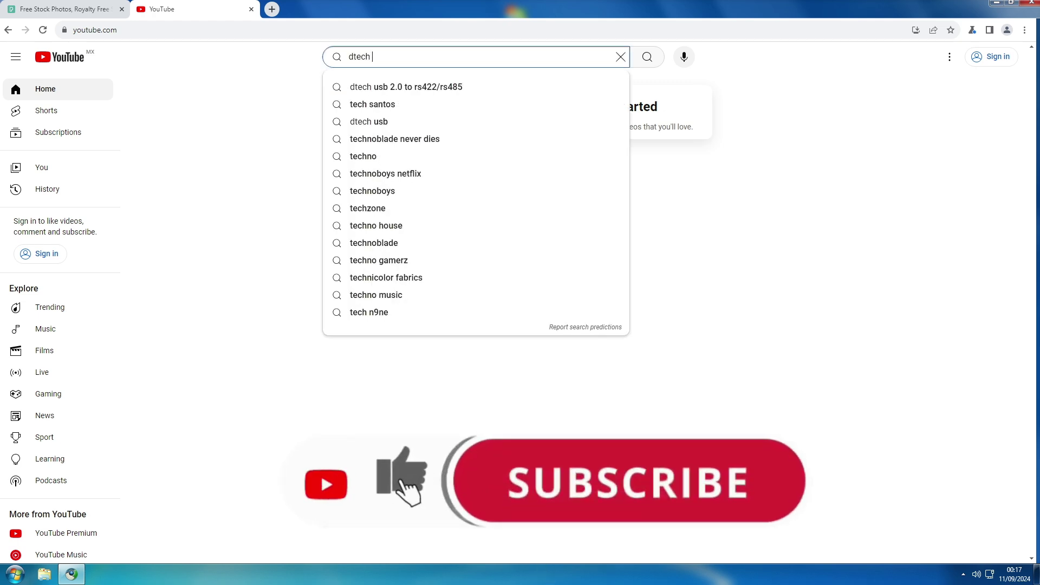
type("usb english")
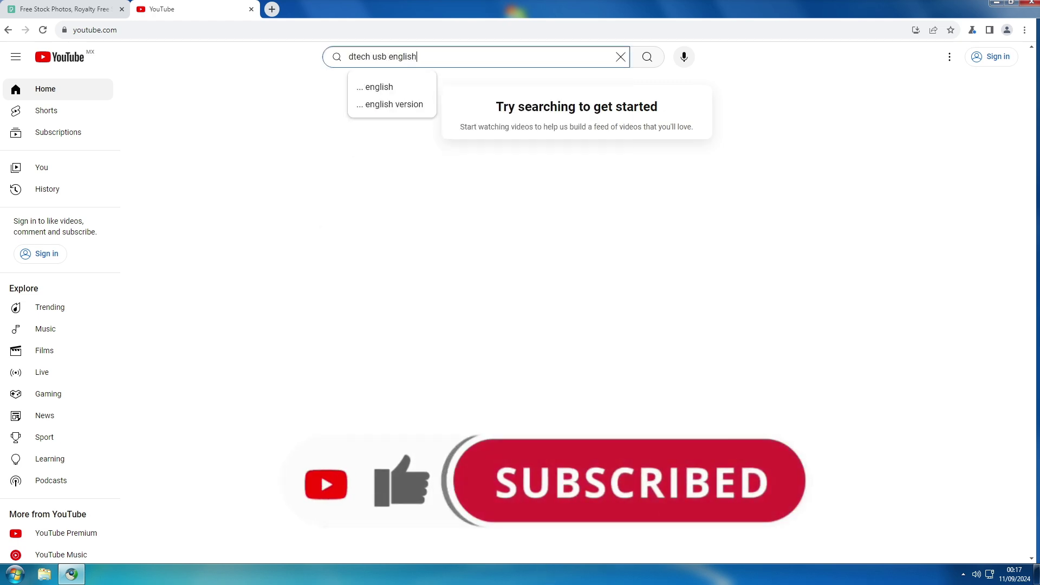
key("Return")
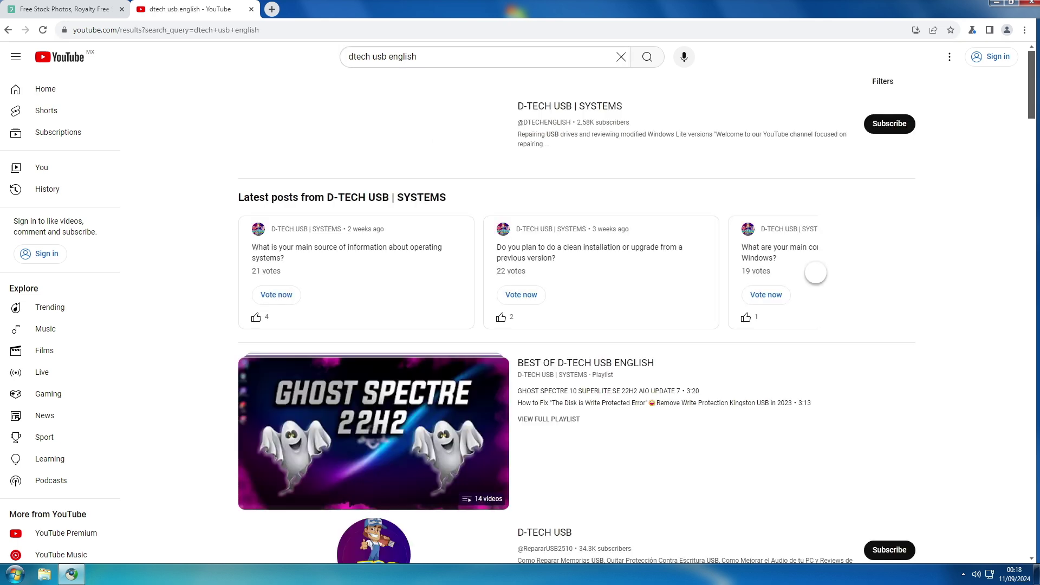
- Open the D-TECH USB | SYSTEMS channel and look through the video sections on its home page
left_click(568, 106)
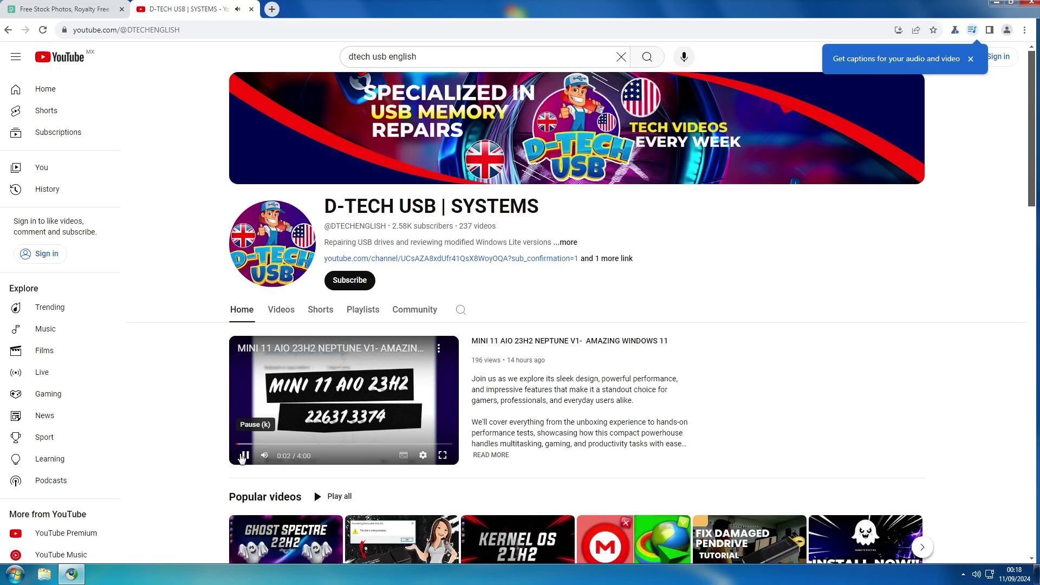
scroll(607, 417, "down", 4)
scroll(607, 417, "down", 11)
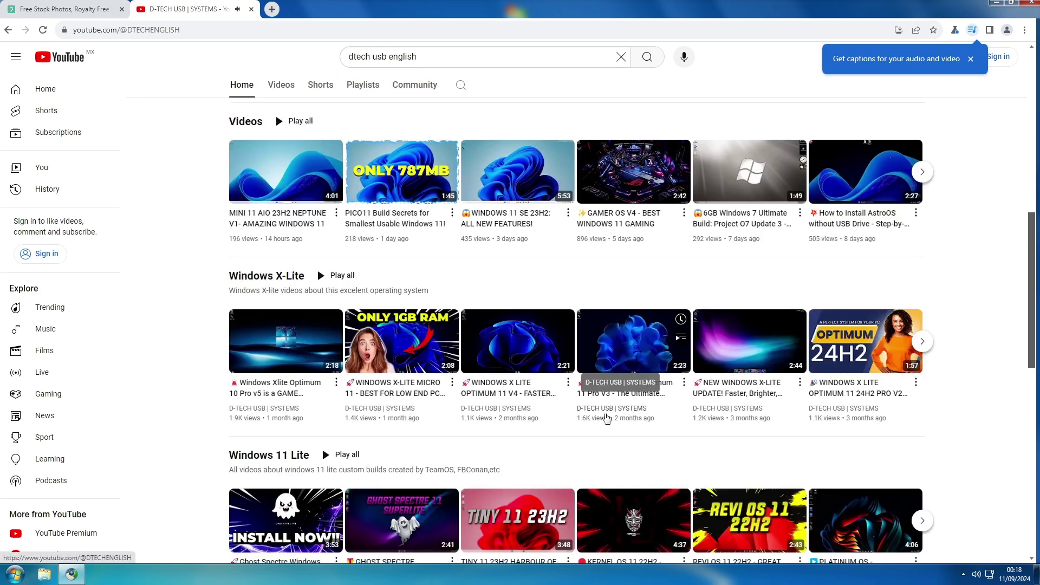
scroll(607, 417, "up", 11)
scroll(607, 417, "up", 4)
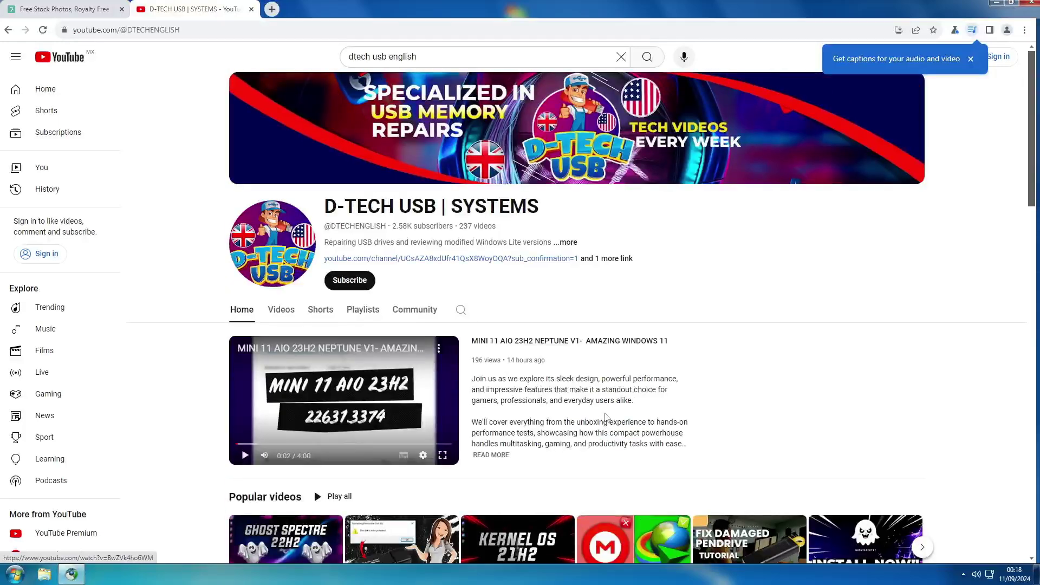
scroll(607, 417, "down", 14)
- Search for "audionautix" in a new browser tab and open the Audionautix free music website
left_click(272, 9)
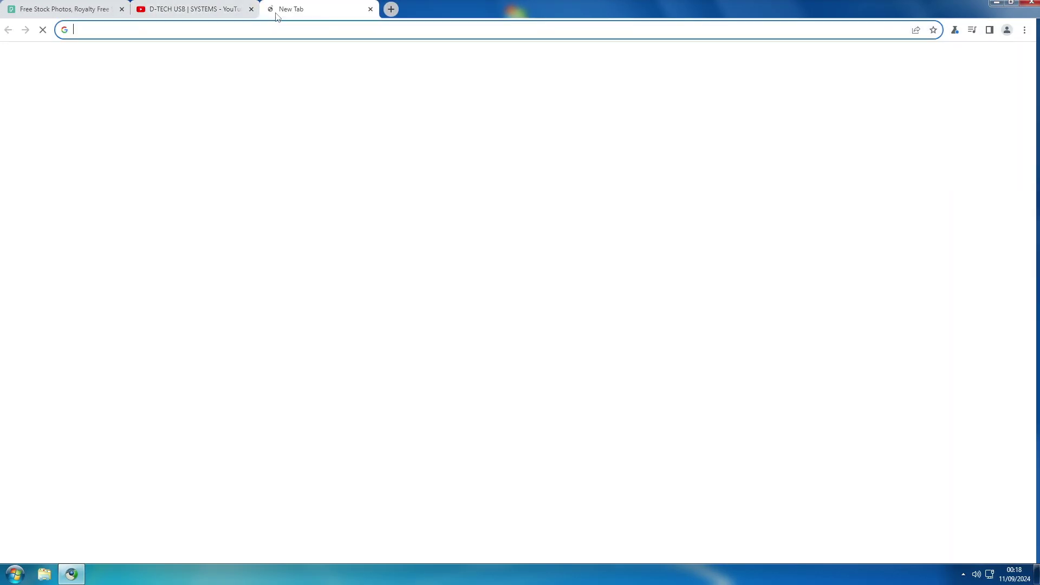
type("audionautix")
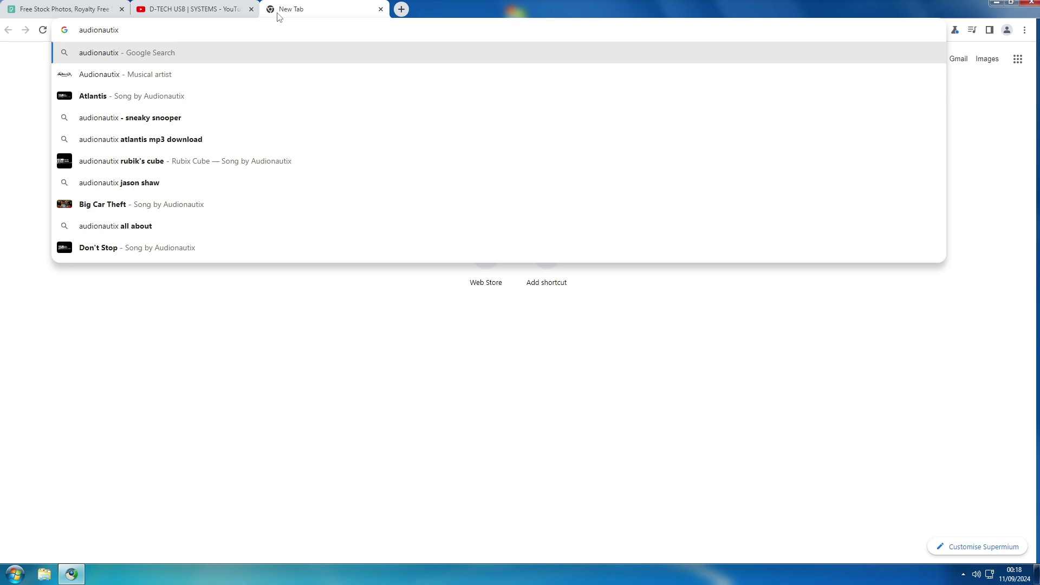
key("Return")
left_click(214, 162)
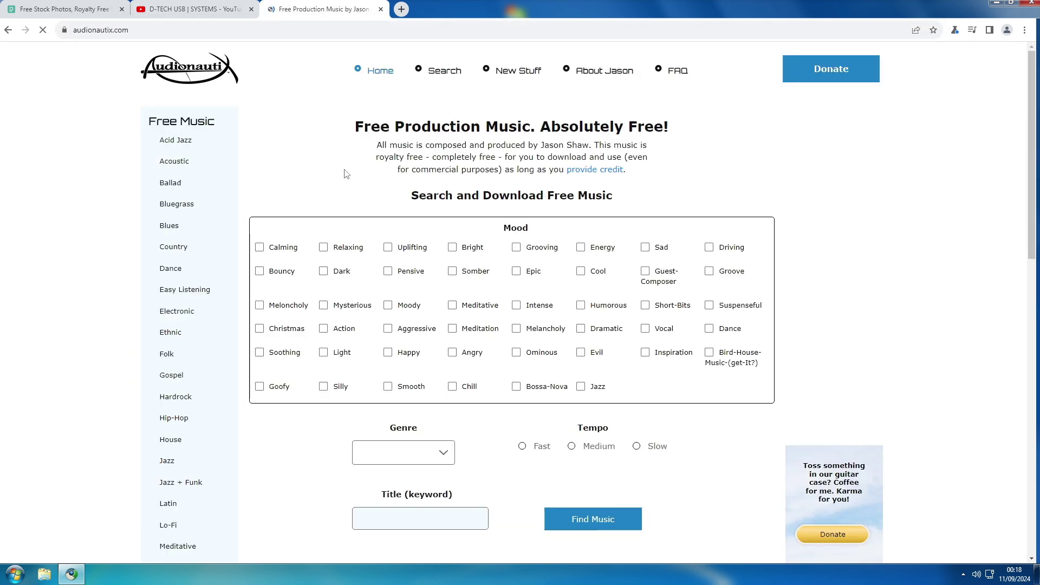
- Look over the Audionautix home page, and return to the Pexels page by way of the open YouTube channel
scroll(691, 227, "down", 10)
scroll(690, 227, "up", 5)
scroll(690, 226, "up", 5)
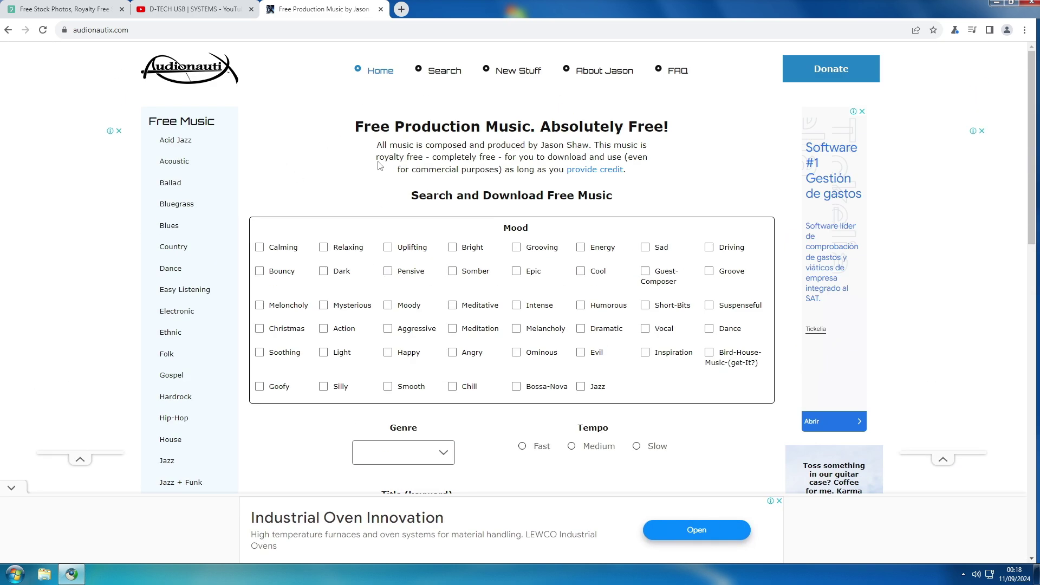
left_click(195, 10)
left_click(65, 9)
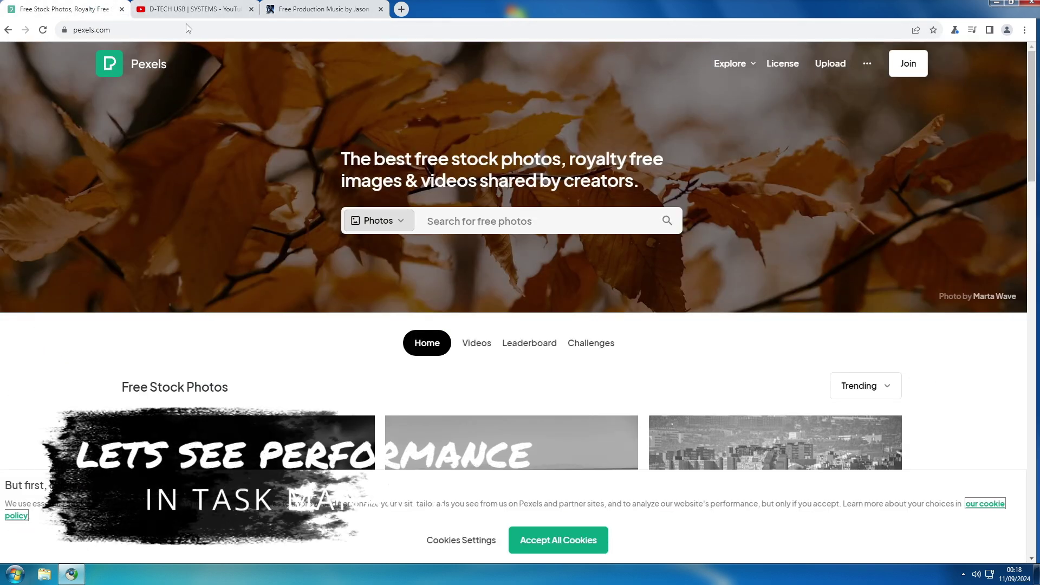
- Minimize the browser and open Task Manager
left_click(997, 4)
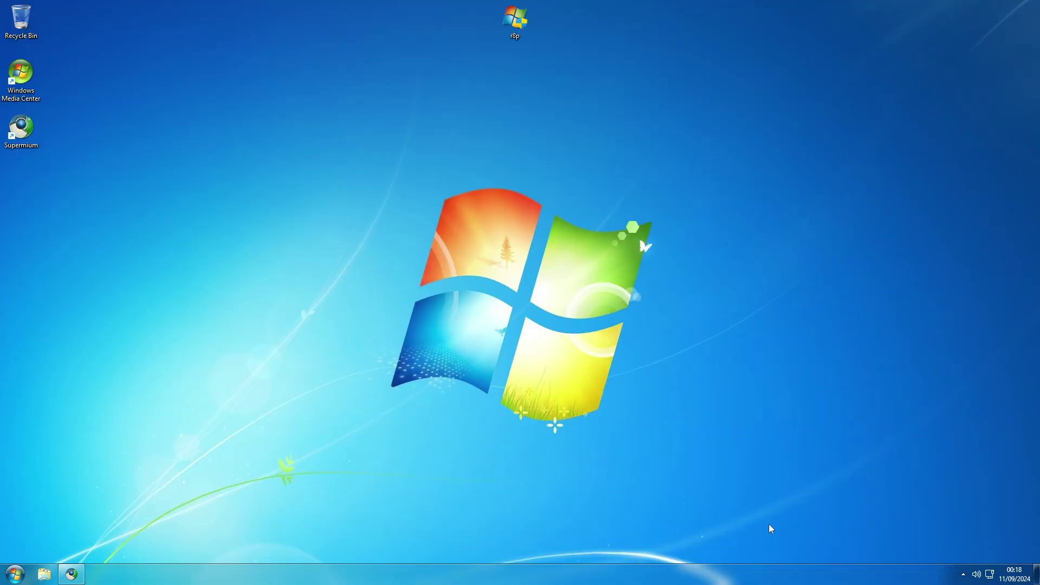
right_click(716, 572)
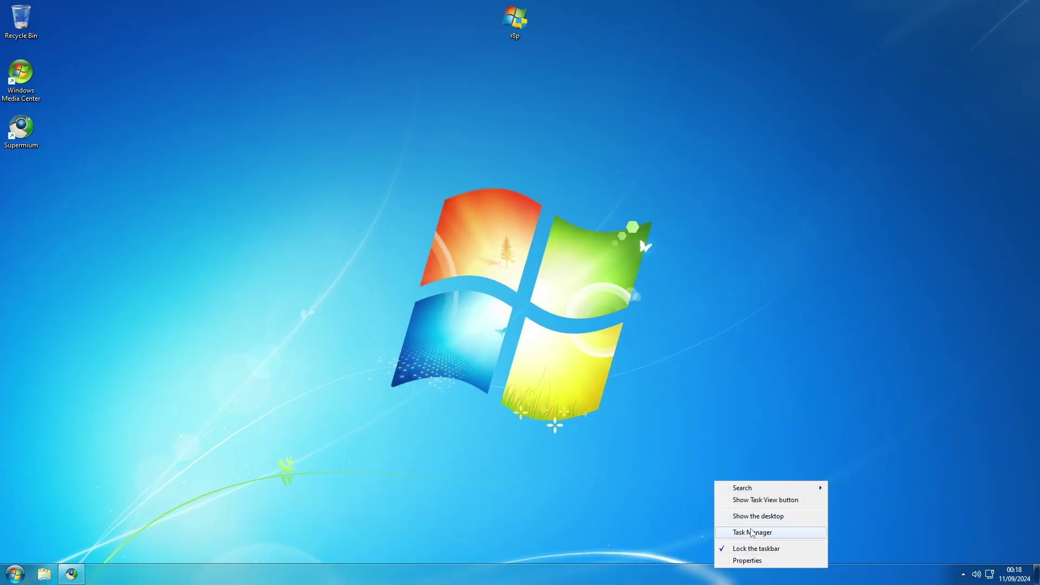
left_click(753, 531)
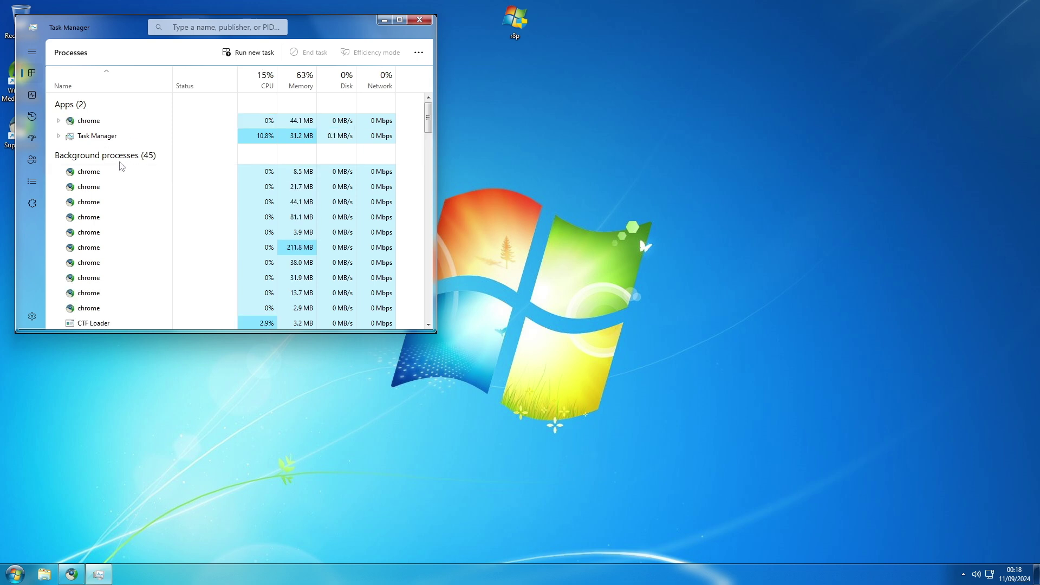
- Move Task Manager toward the middle of the desktop and examine its CPU and memory performance graphs
left_click(31, 95)
left_click_drag(162, 32, 455, 95)
left_click(403, 154)
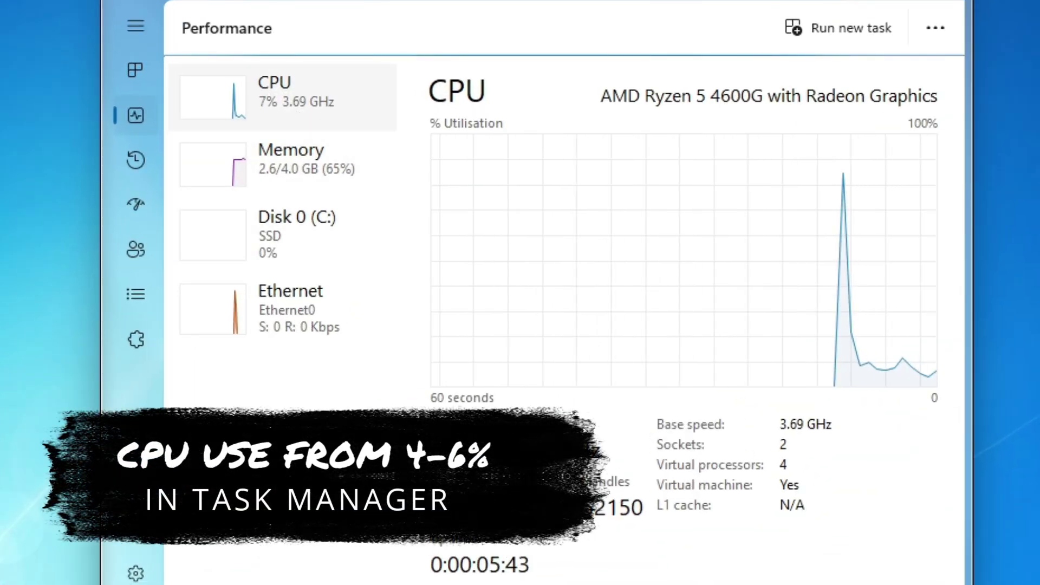
left_click(323, 178)
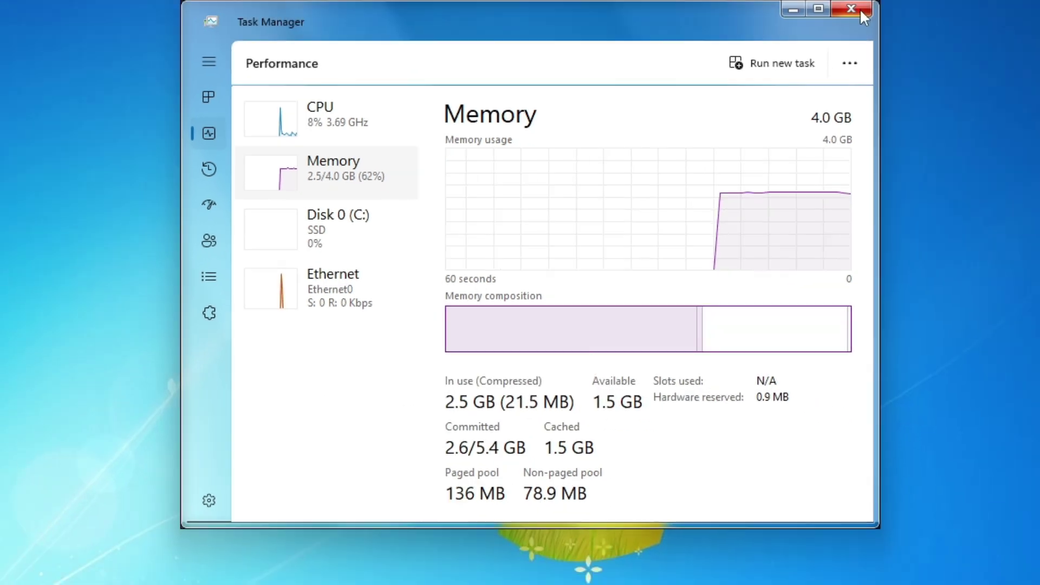
- Close Task Manager, and bring the Supermium browser back up to close it with all its tabs
left_click(860, 8)
left_click(76, 574)
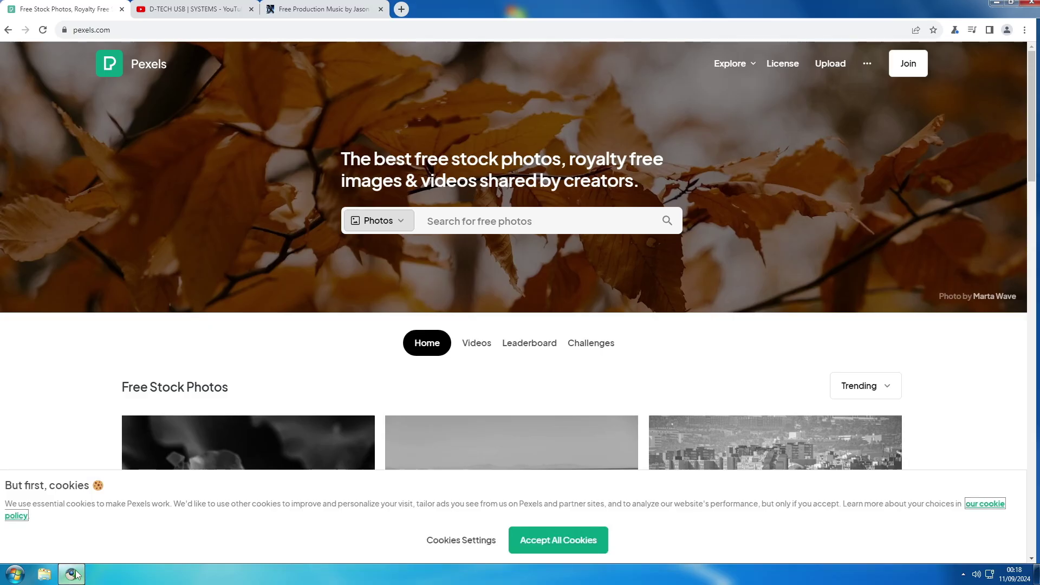
left_click(1032, 4)
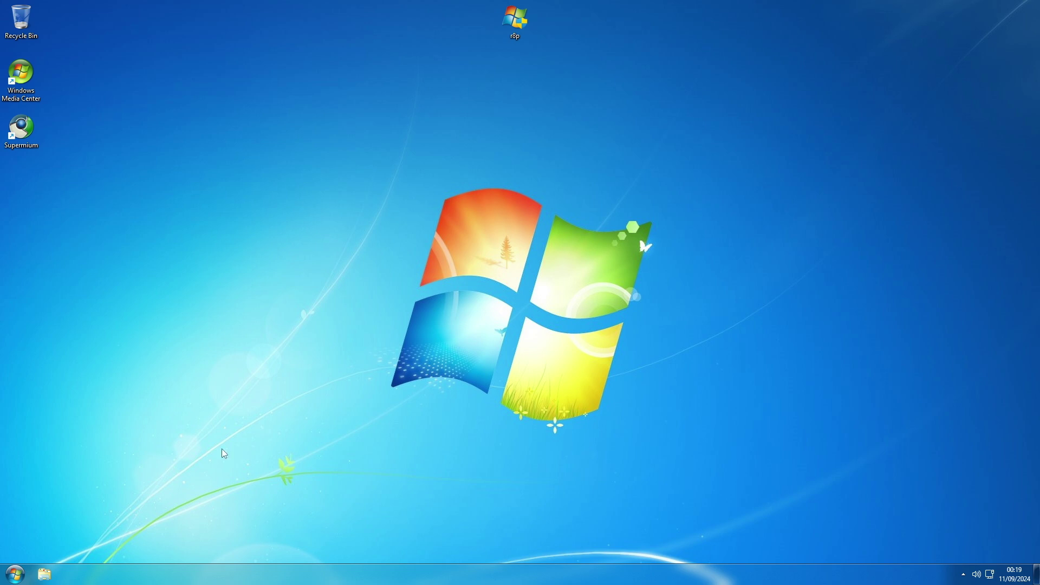
- Open the Computer window to view the drives and maximize it
left_click(24, 575)
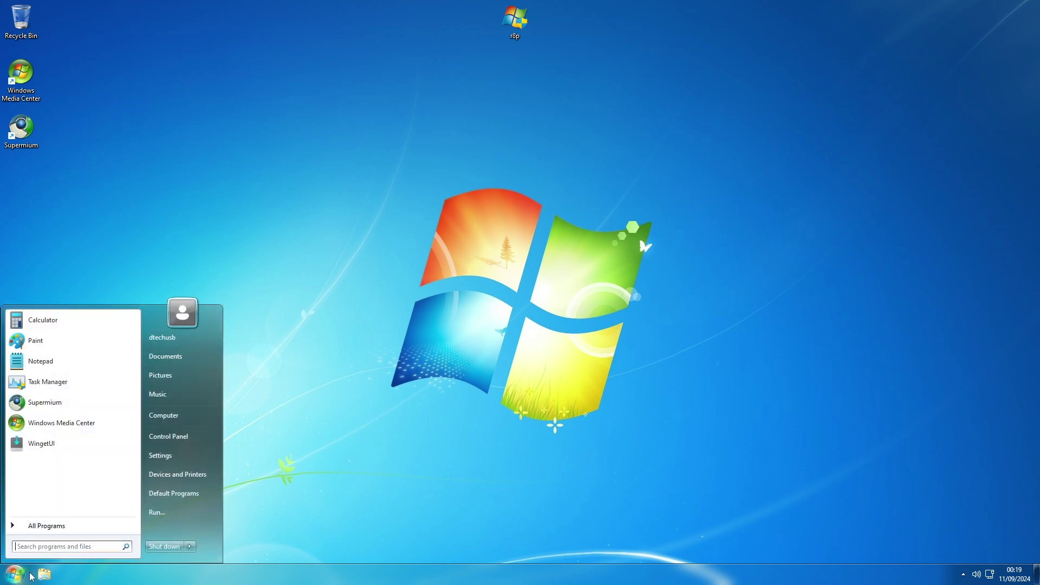
left_click(187, 417)
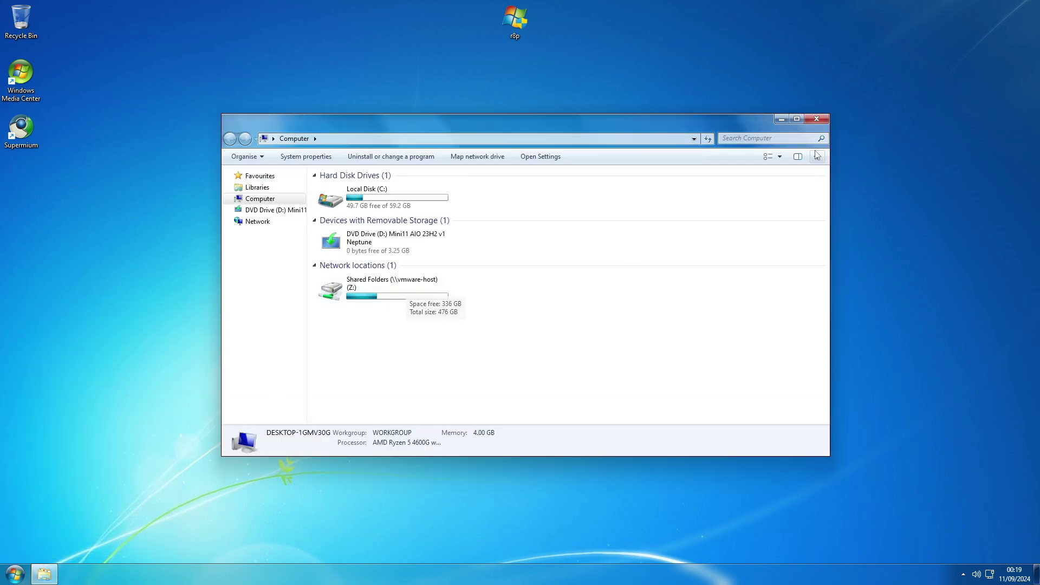
left_click(795, 119)
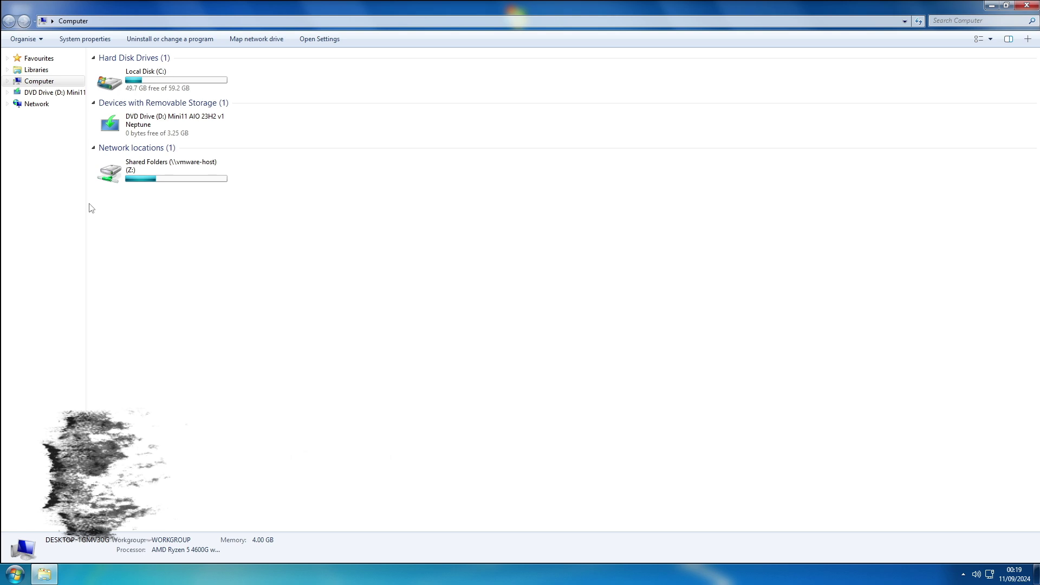